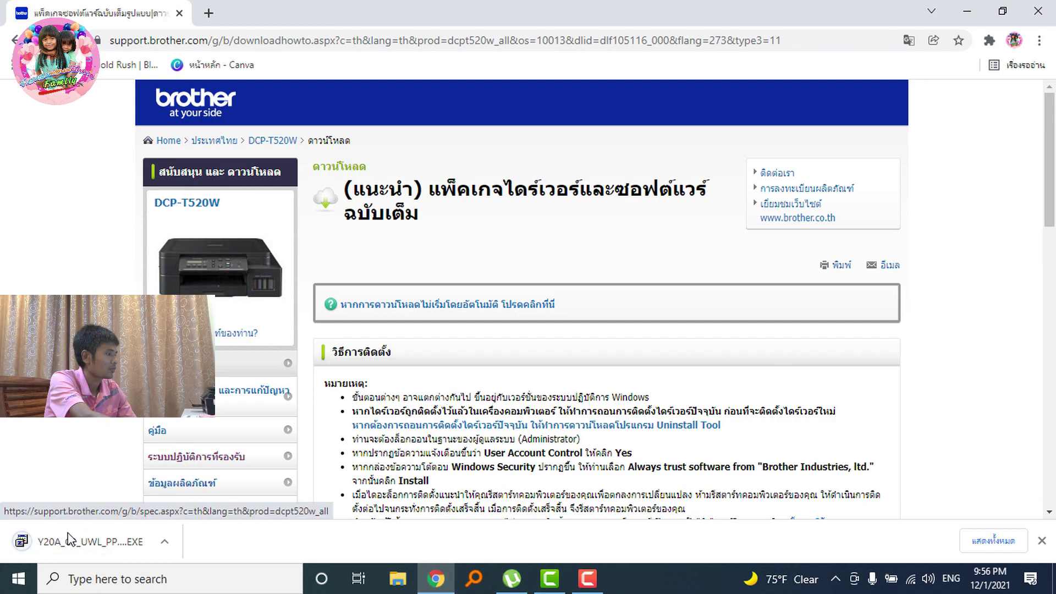
Step: Show the downloaded Brother driver package in its folder and run the Y20A_C2_UWL_PP-inst-E1 (1) installer
{"action": "right_click", "coordinate": [84, 540]}
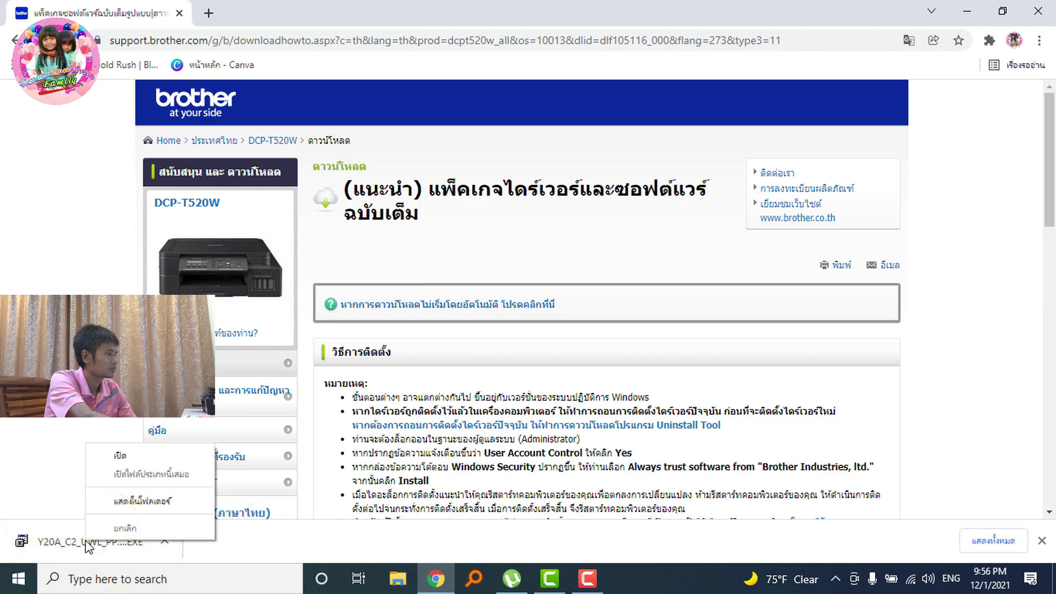
{"action": "left_click", "coordinate": [175, 501]}
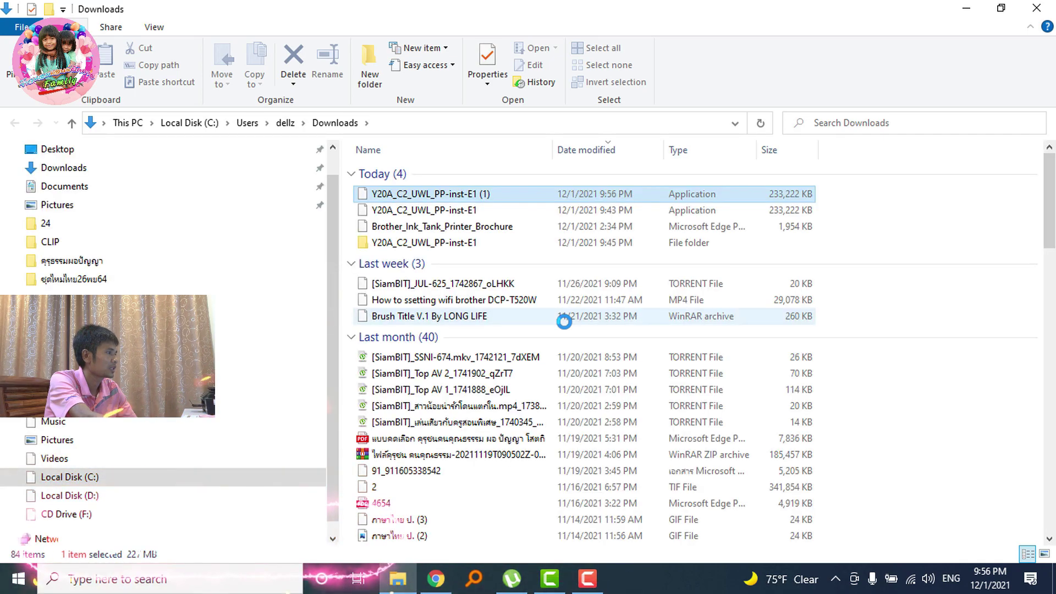
{"action": "right_click", "coordinate": [367, 195]}
{"action": "left_click", "coordinate": [462, 87]}
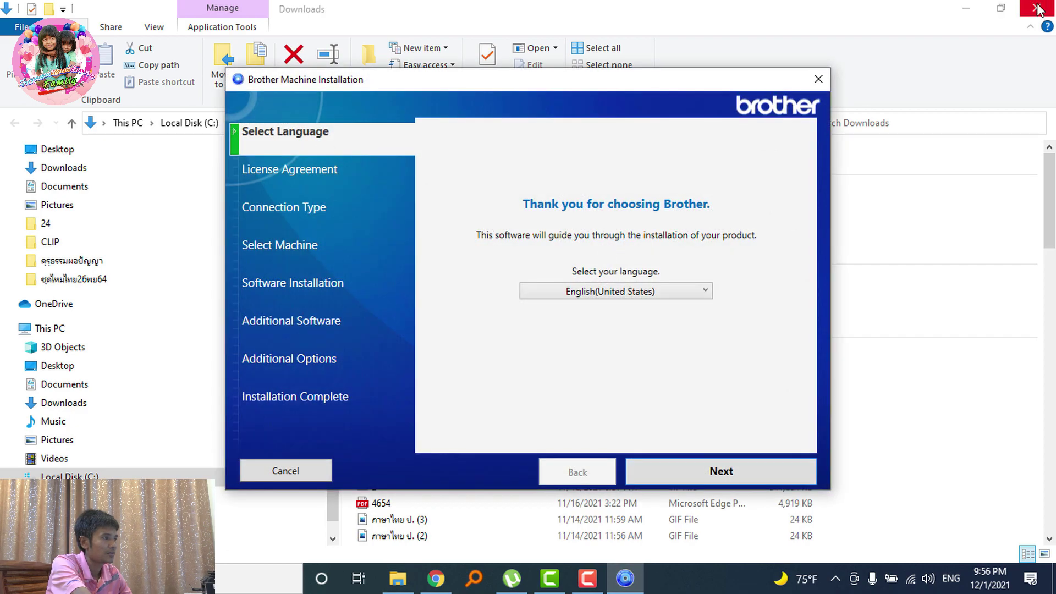
Step: Close the Downloads folder and browser windows, and check the computer's Wi-Fi connection in the network list
{"action": "left_click", "coordinate": [1036, 7]}
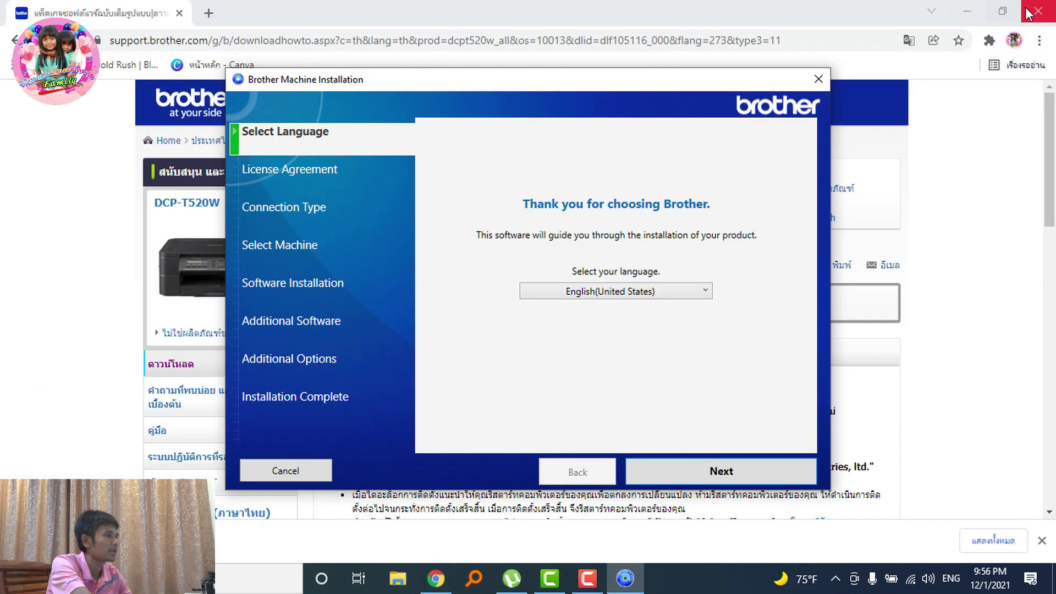
{"action": "left_click", "coordinate": [1028, 11]}
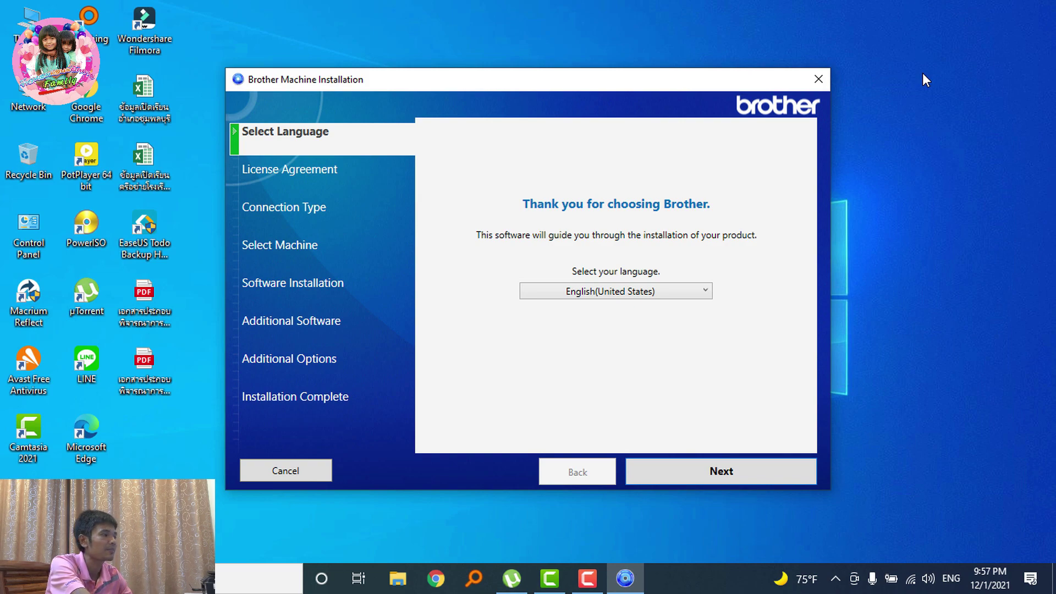
{"action": "left_click", "coordinate": [911, 579]}
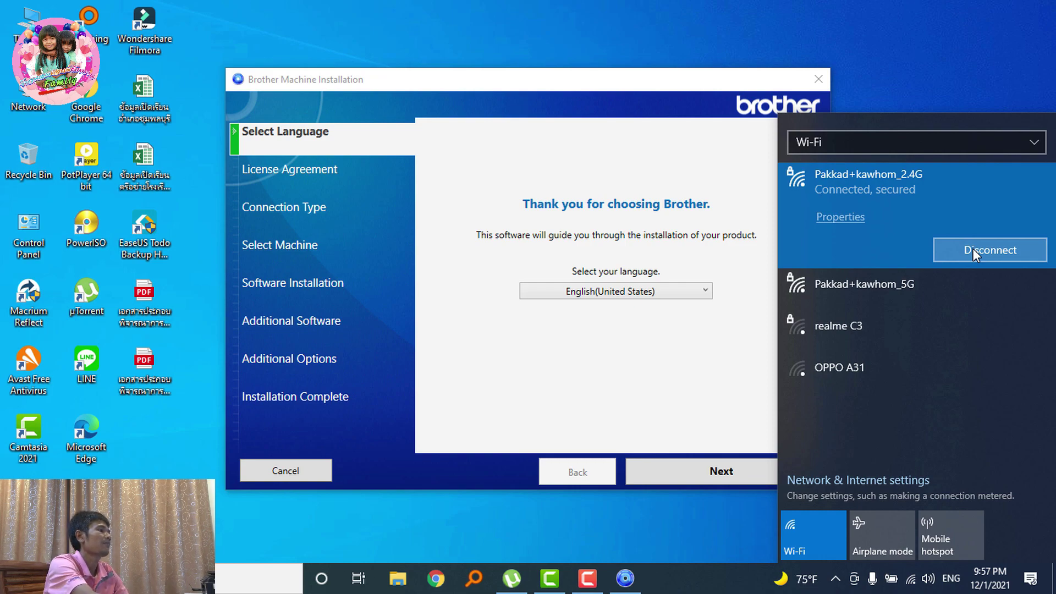
{"action": "left_click", "coordinate": [670, 330]}
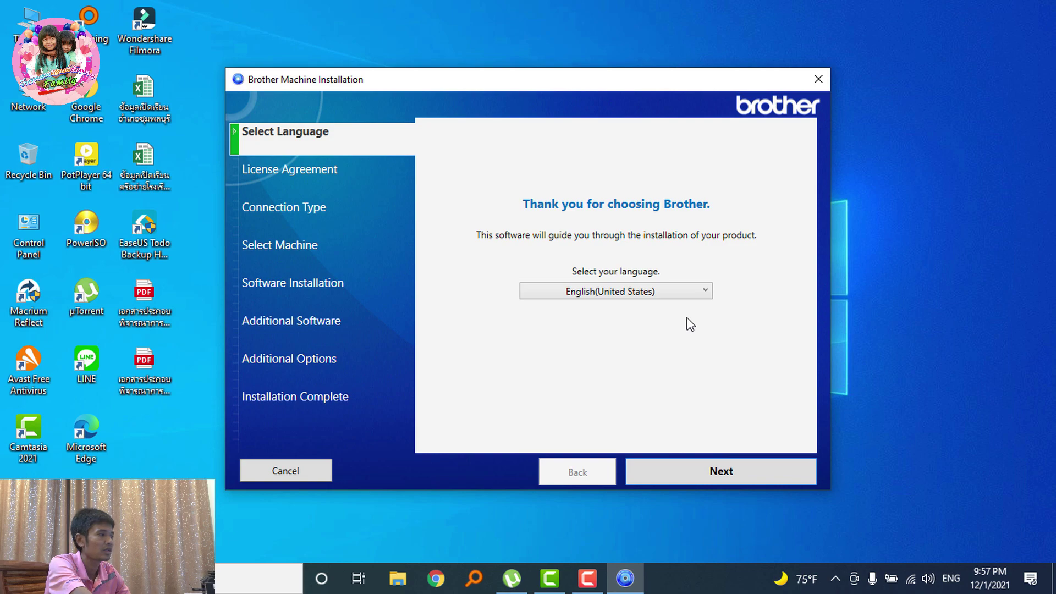
Step: Set the installer's language to ไทย and continue to the license agreement
{"action": "left_click", "coordinate": [686, 292]}
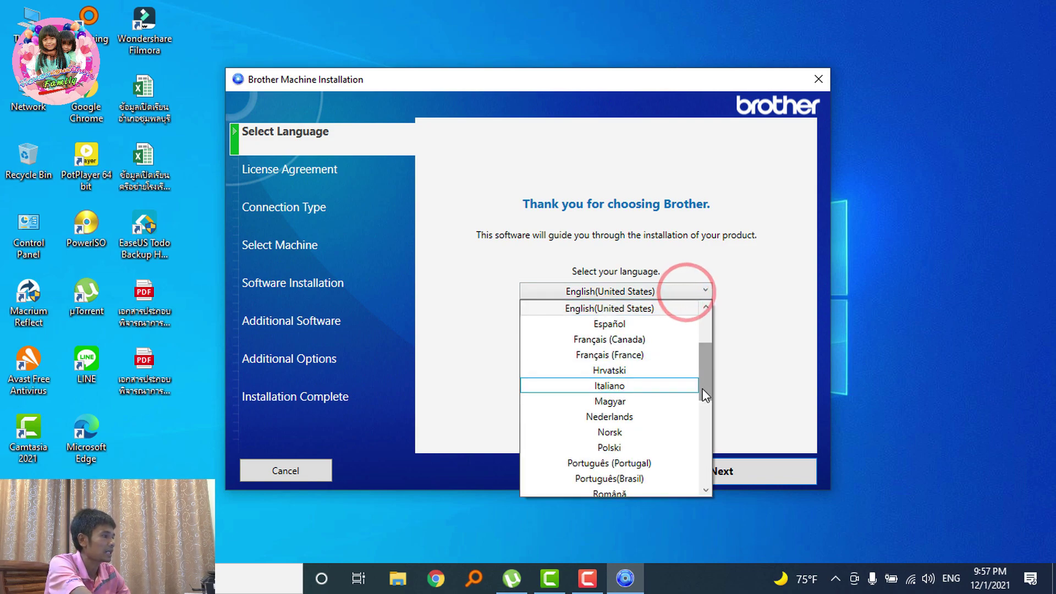
{"action": "scroll", "coordinate": [689, 408], "scroll_direction": "down", "scroll_amount": 4}
{"action": "scroll", "coordinate": [689, 408], "scroll_direction": "down", "scroll_amount": 1}
{"action": "left_click", "coordinate": [610, 443]}
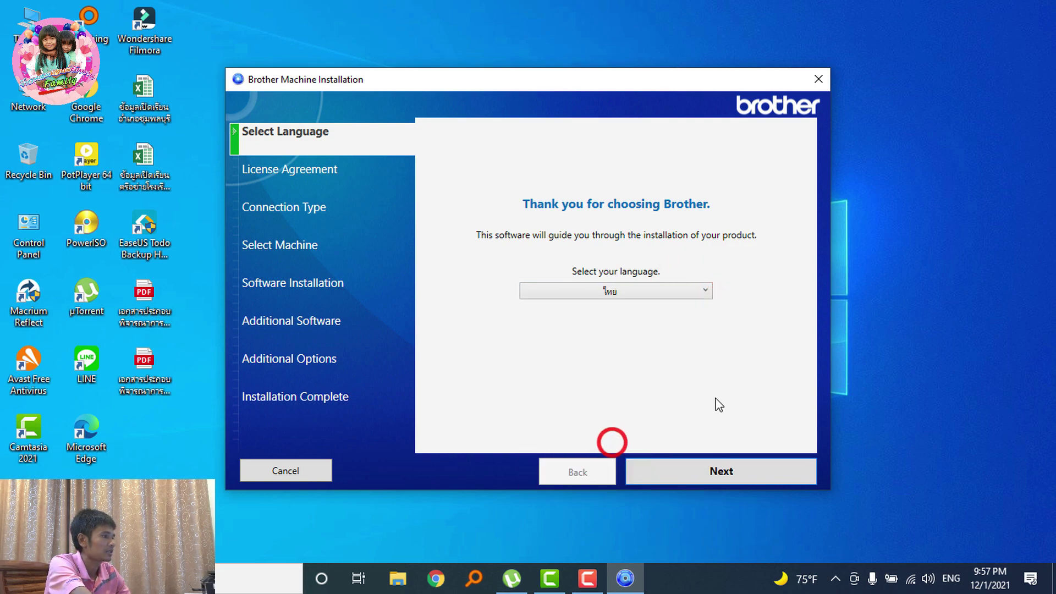
{"action": "left_click", "coordinate": [743, 477]}
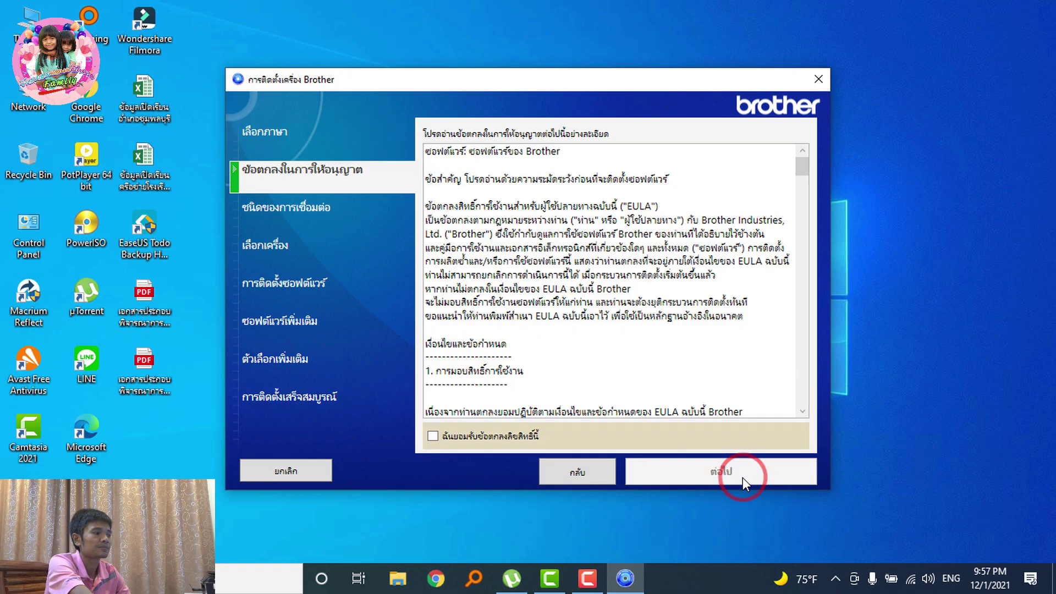
Step: Accept the license agreement and choose the wireless network (Wi-Fi) connection type for the installation
{"action": "left_click", "coordinate": [433, 436]}
{"action": "left_click", "coordinate": [702, 476]}
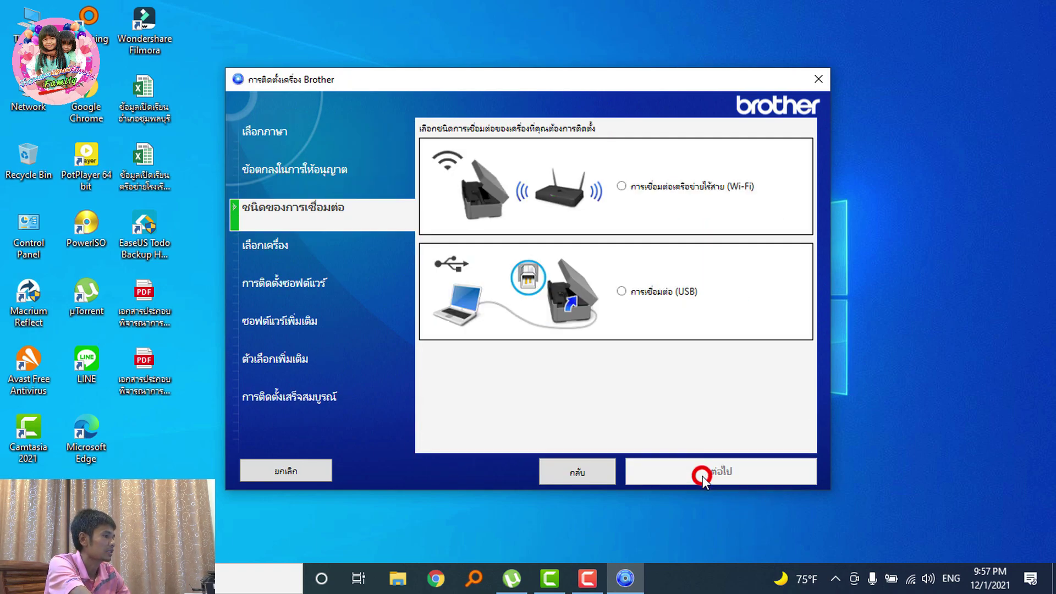
{"action": "left_click", "coordinate": [620, 187]}
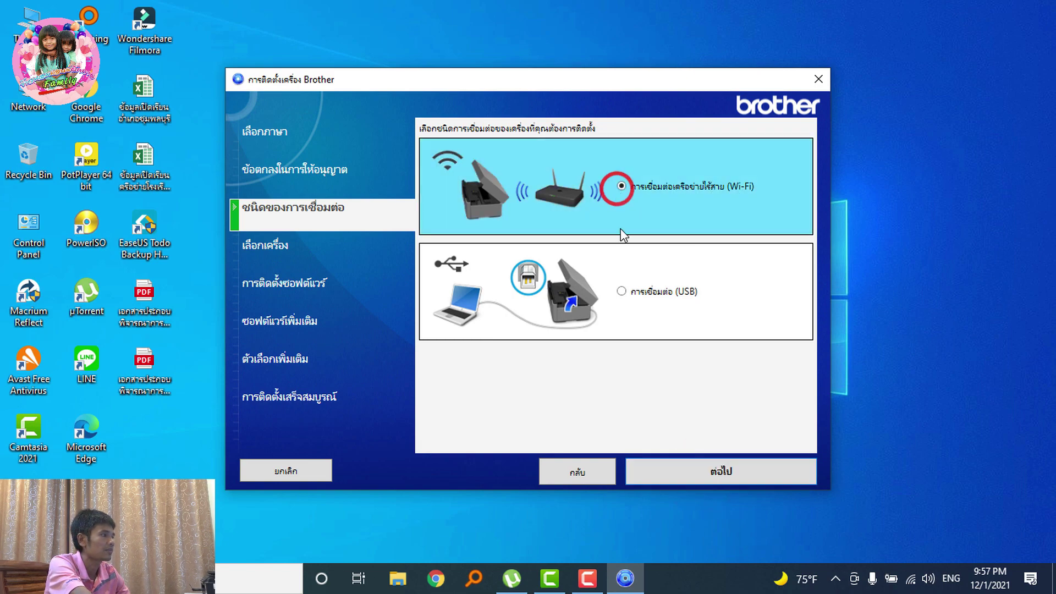
{"action": "left_click", "coordinate": [722, 473]}
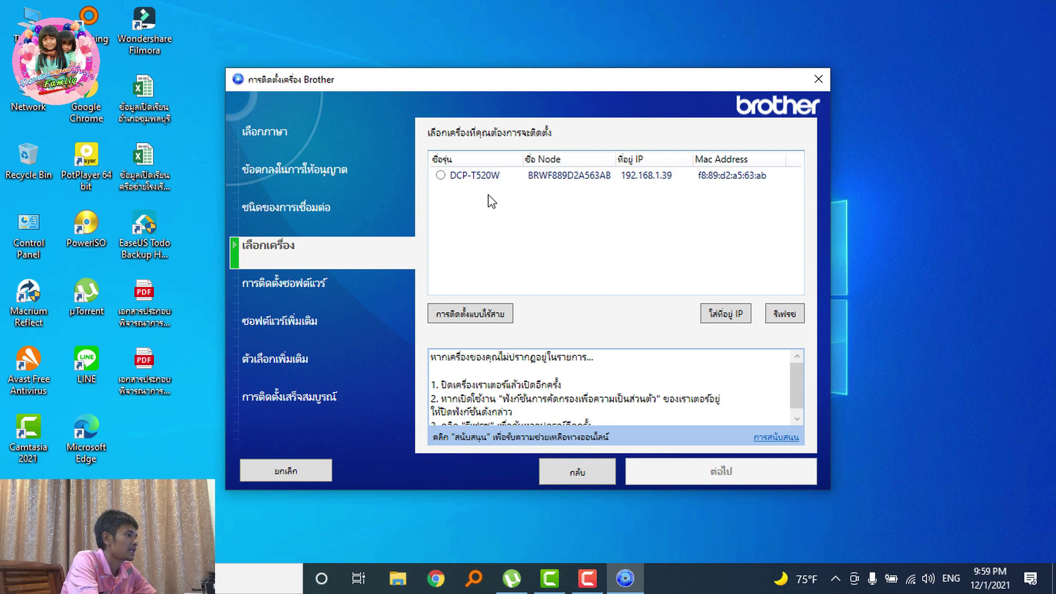
Step: Install the DCP-T520W machine with the standard (recommended) installation type, skip PaperPort and finish the installer
{"action": "left_click", "coordinate": [438, 175]}
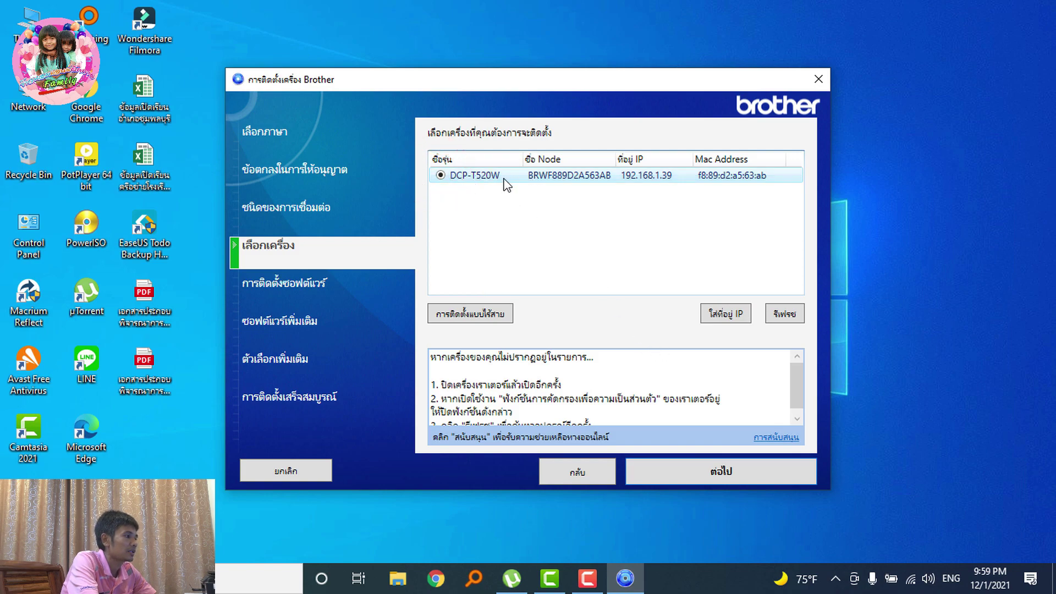
{"action": "left_click", "coordinate": [721, 476]}
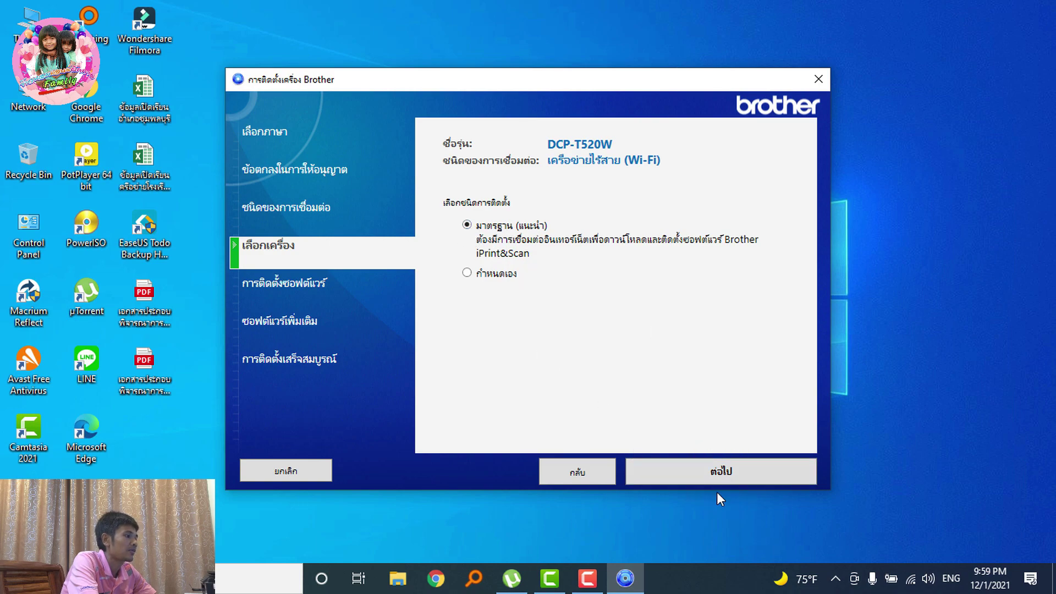
{"action": "left_click", "coordinate": [727, 474]}
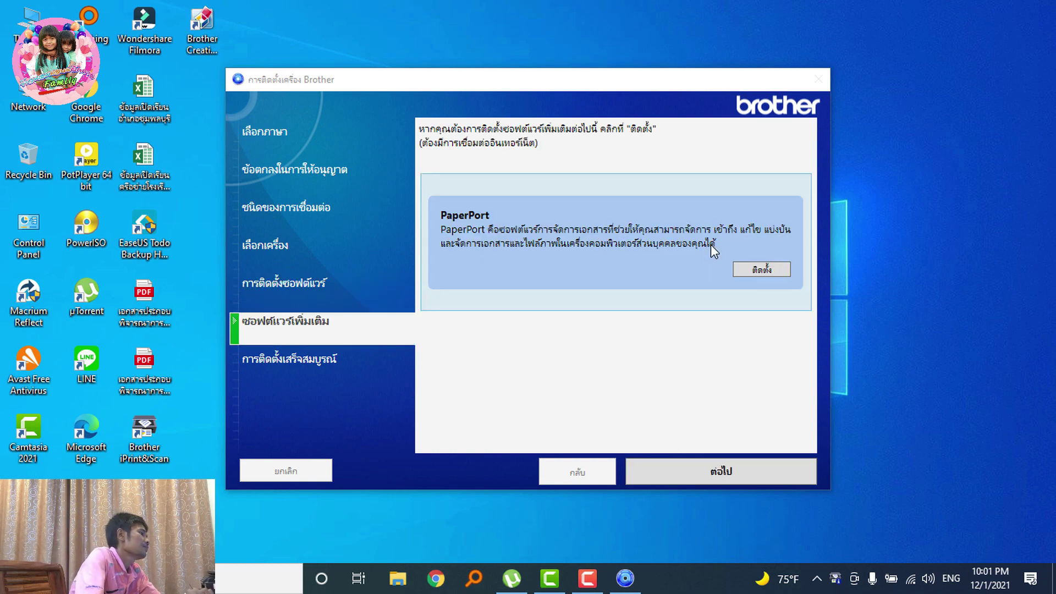
{"action": "left_click", "coordinate": [742, 481]}
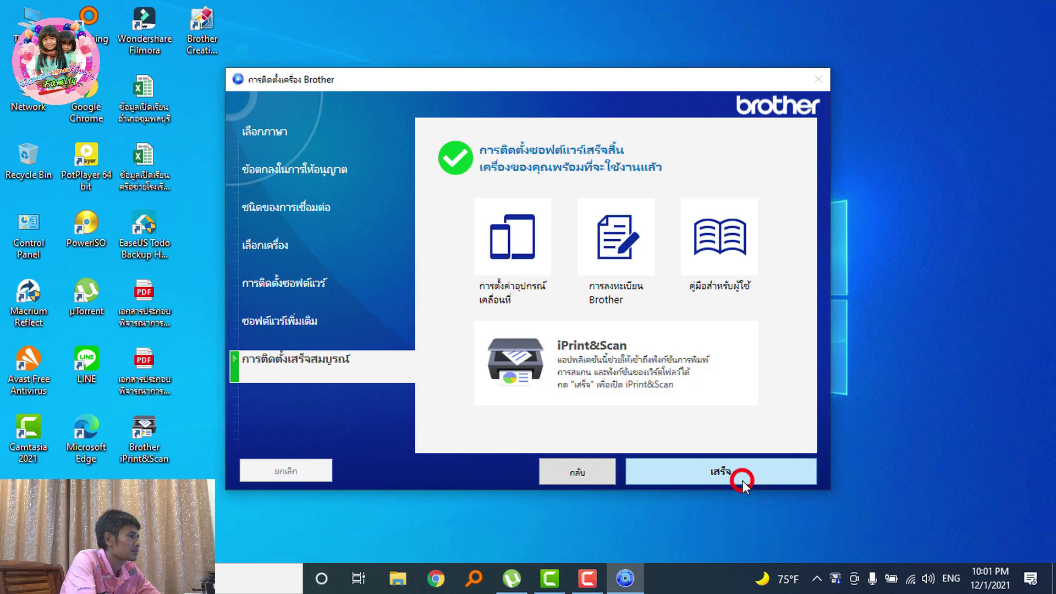
{"action": "left_click", "coordinate": [746, 470]}
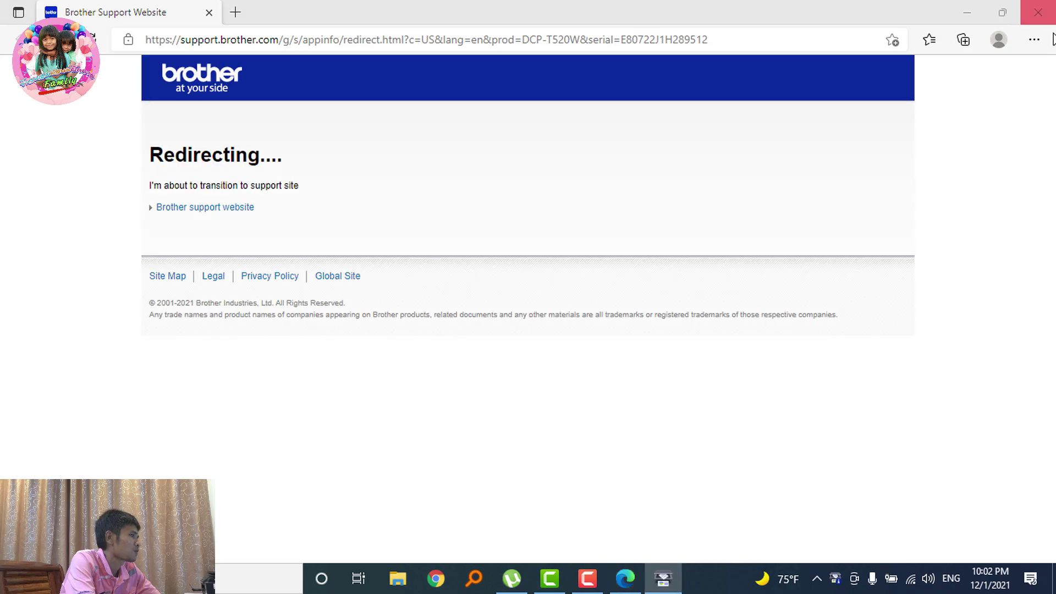
Step: Close the Brother support web page and the software update window, and cancel the iPrint&Scan license agreement
{"action": "left_click", "coordinate": [1039, 13]}
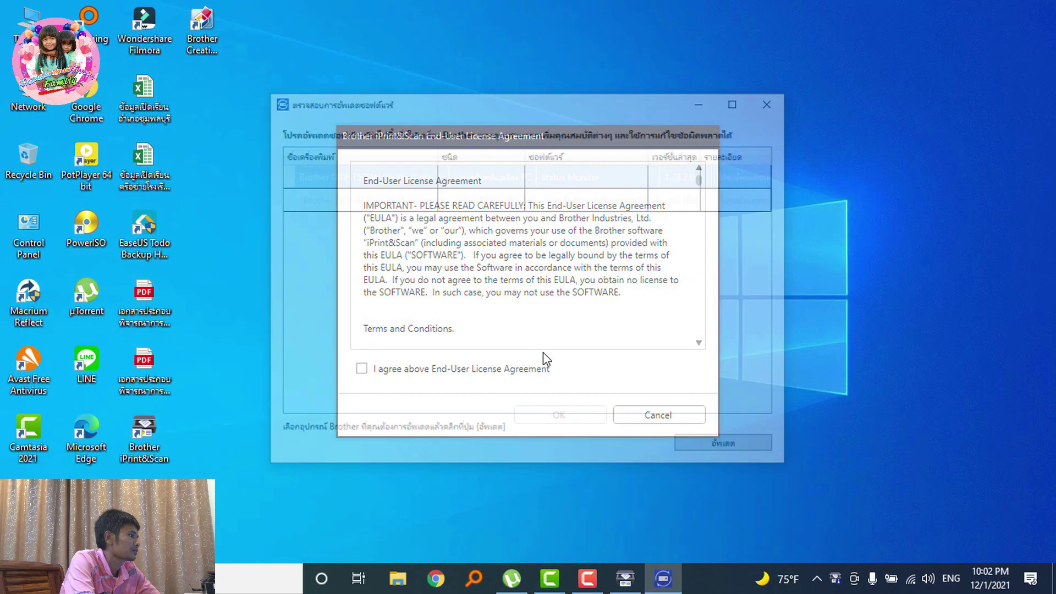
{"action": "left_click", "coordinate": [784, 102]}
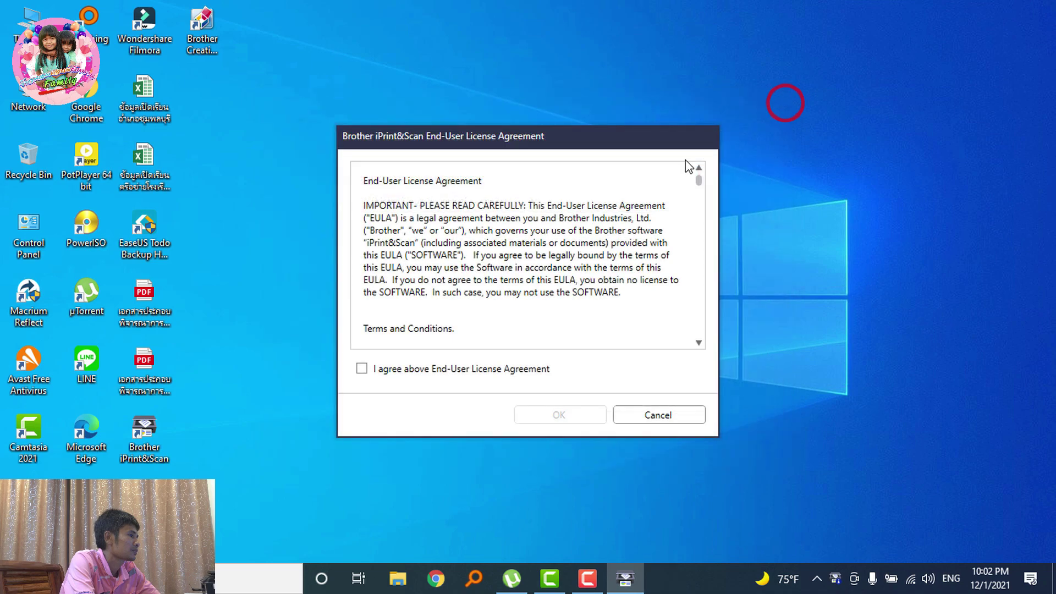
{"action": "left_click", "coordinate": [675, 416]}
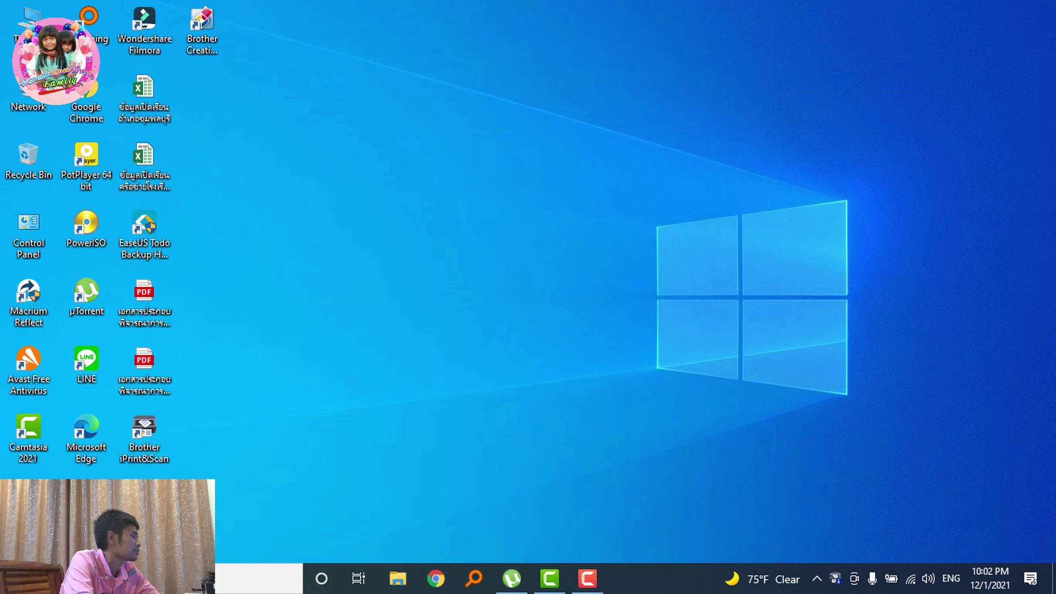
Step: Open Word 2013 with a new blank document and dismiss the Office activation wizard
{"action": "key", "text": "super+s"}
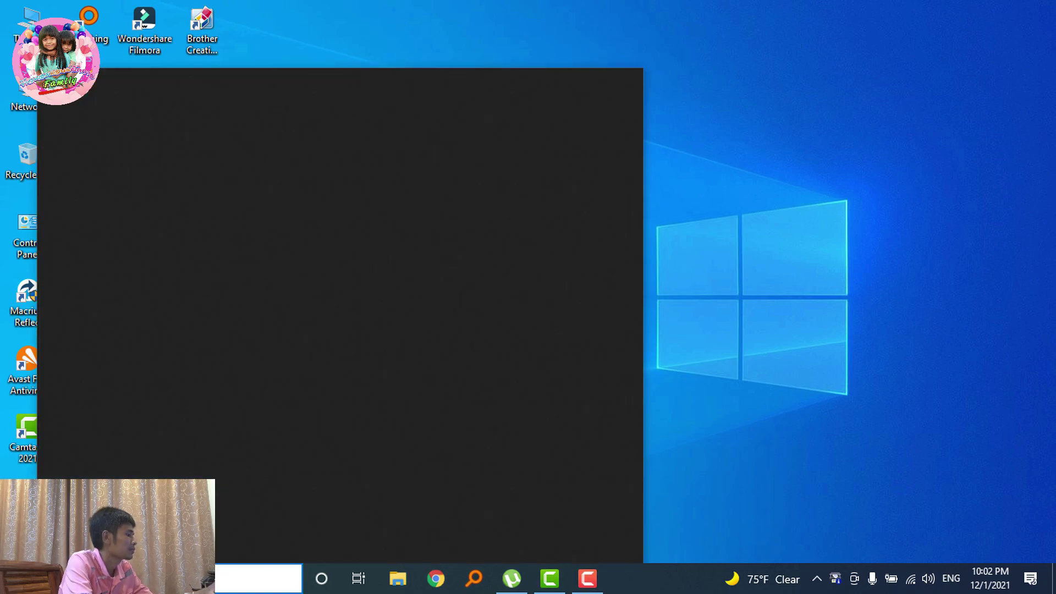
{"action": "type", "text": "w"}
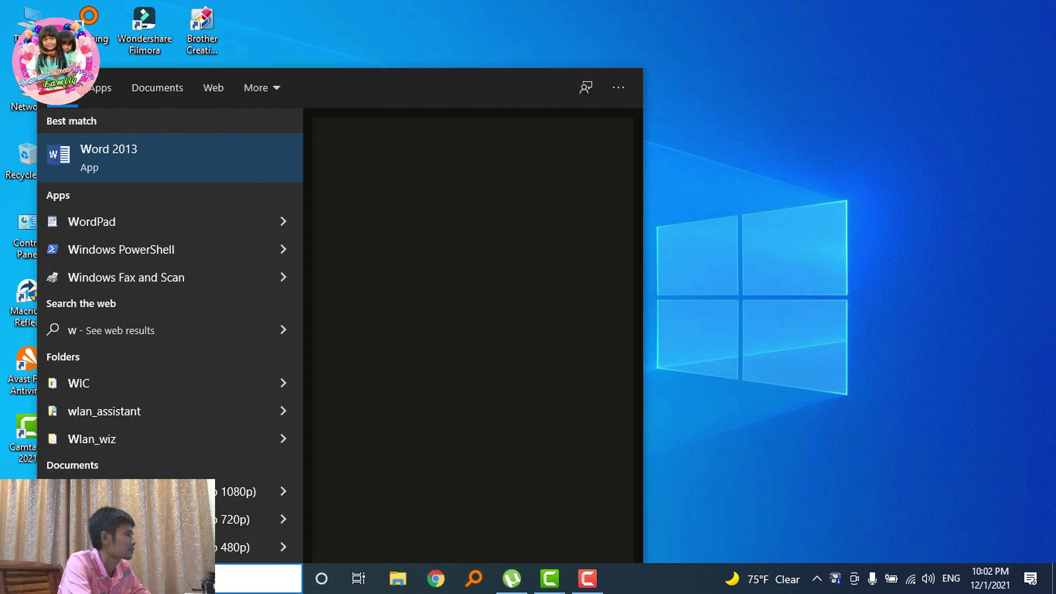
{"action": "left_click", "coordinate": [127, 170]}
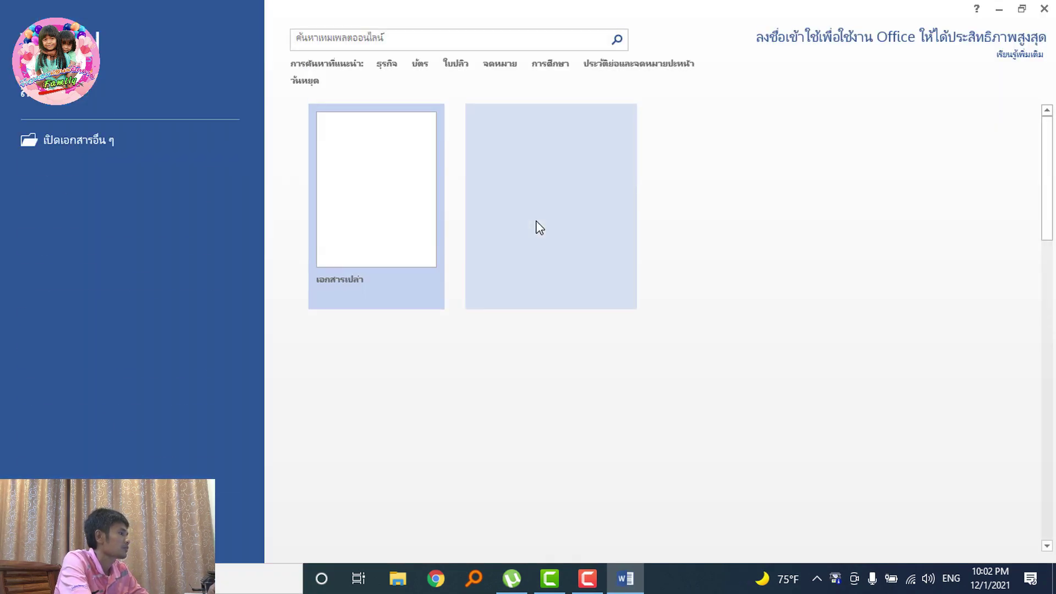
{"action": "left_click", "coordinate": [394, 213]}
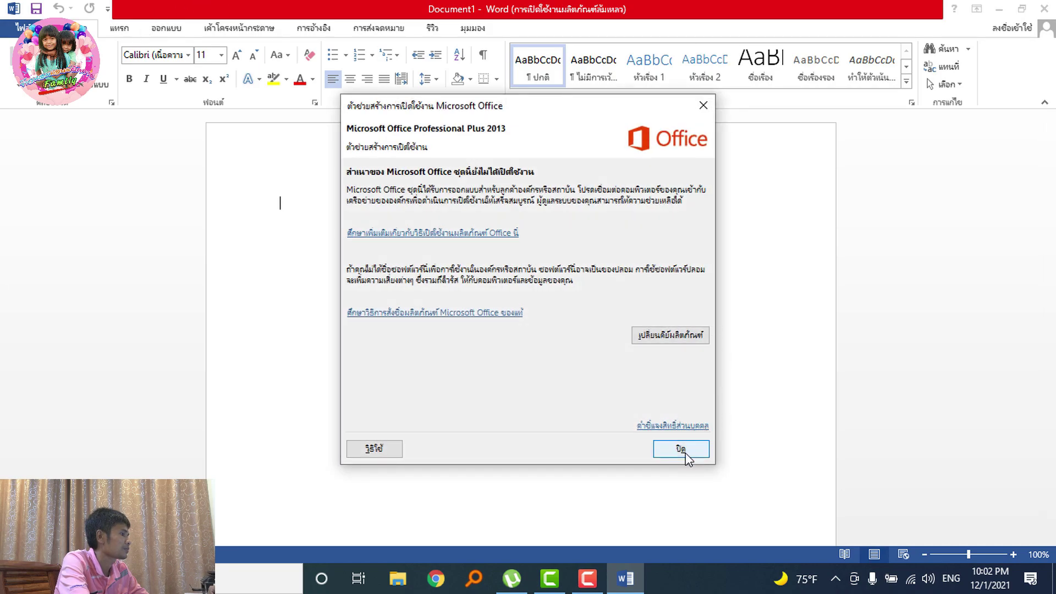
{"action": "left_click", "coordinate": [684, 452]}
Step: Insert the picture เบงท่าลาด-1 from local disk D: into the blank document
{"action": "left_click", "coordinate": [115, 28]}
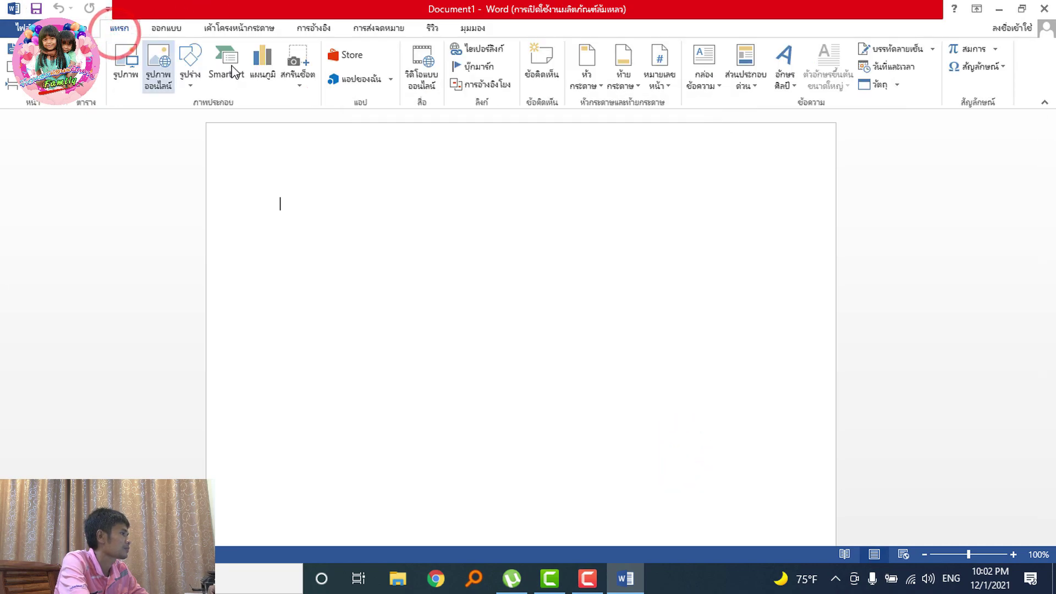
{"action": "left_click", "coordinate": [125, 62]}
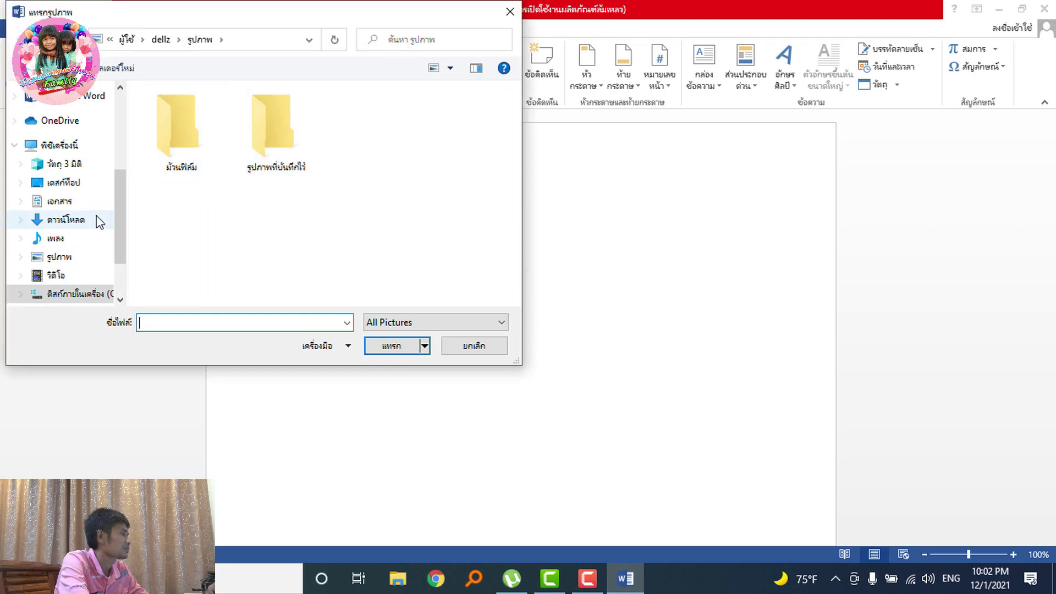
{"action": "left_click", "coordinate": [99, 238]}
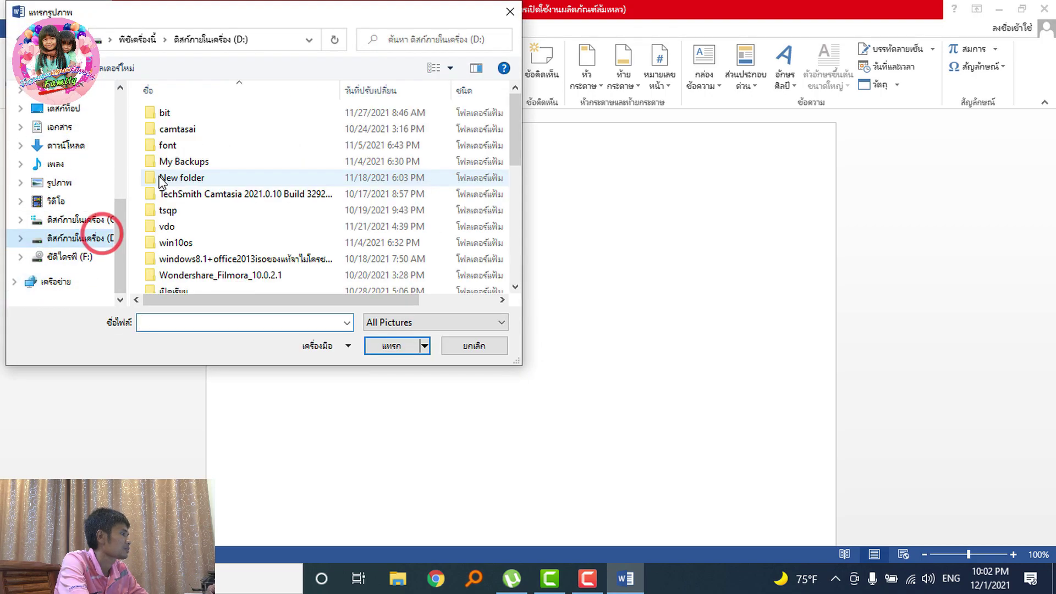
{"action": "scroll", "coordinate": [225, 206], "scroll_direction": "down", "scroll_amount": 6}
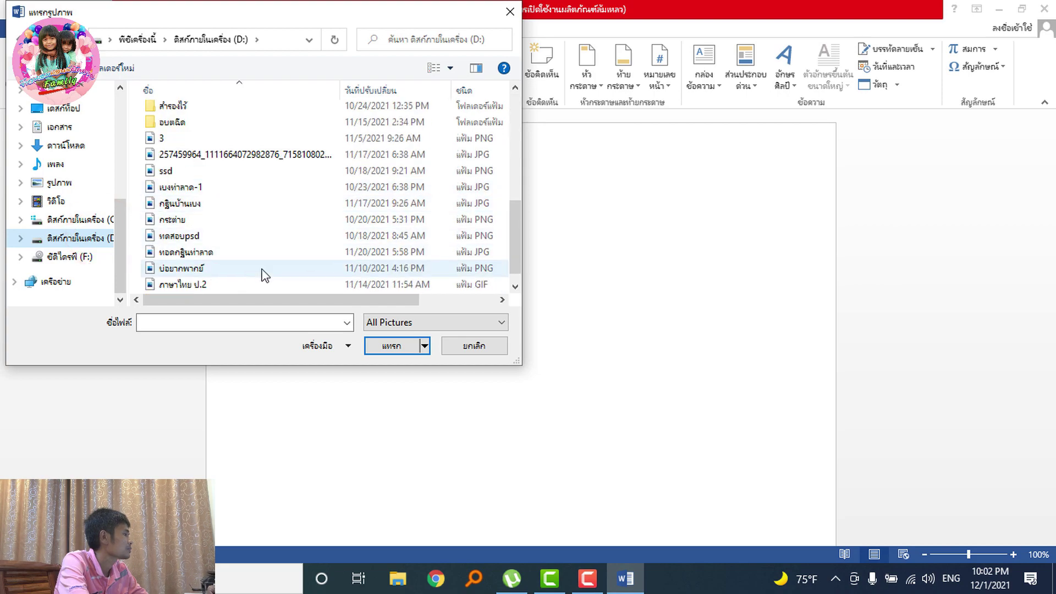
{"action": "double_click", "coordinate": [184, 187]}
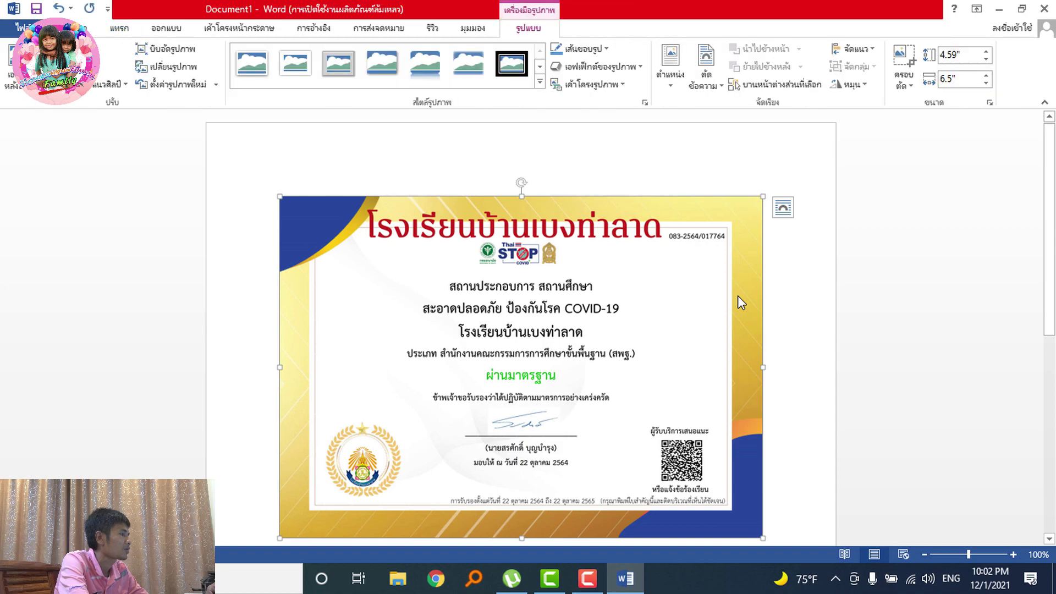
Step: Examine how the inserted certificate picture sits on the document page
{"action": "scroll", "coordinate": [737, 295], "scroll_direction": "down", "scroll_amount": 4}
{"action": "scroll", "coordinate": [738, 295], "scroll_direction": "up", "scroll_amount": 3}
{"action": "scroll", "coordinate": [738, 295], "scroll_direction": "down", "scroll_amount": 2}
{"action": "scroll", "coordinate": [738, 295], "scroll_direction": "up", "scroll_amount": 3}
{"action": "scroll", "coordinate": [738, 299], "scroll_direction": "down", "scroll_amount": 4}
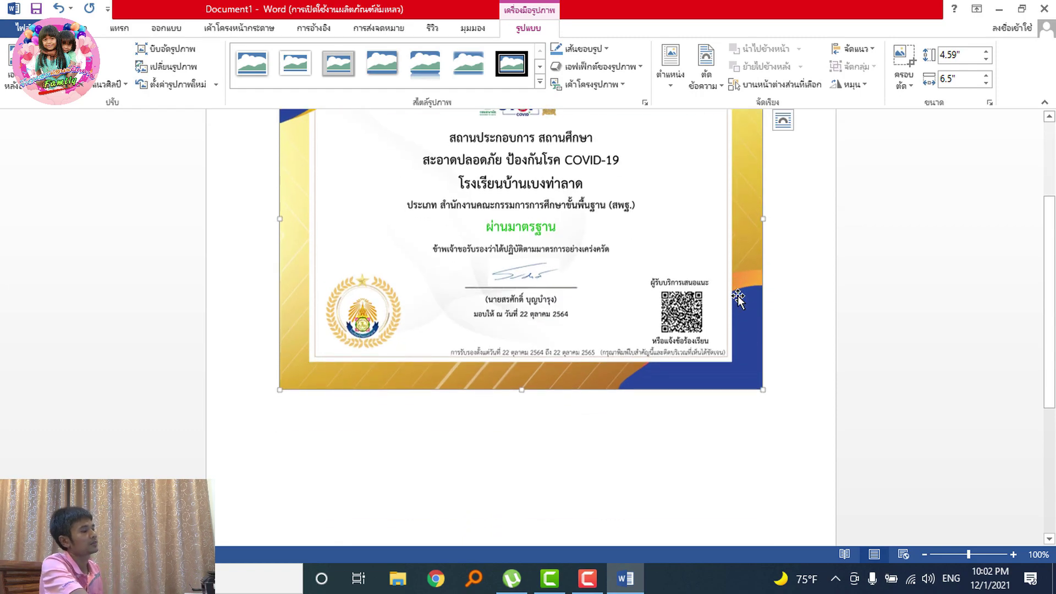
{"action": "scroll", "coordinate": [738, 299], "scroll_direction": "up", "scroll_amount": 2}
{"action": "scroll", "coordinate": [738, 298], "scroll_direction": "up", "scroll_amount": 2}
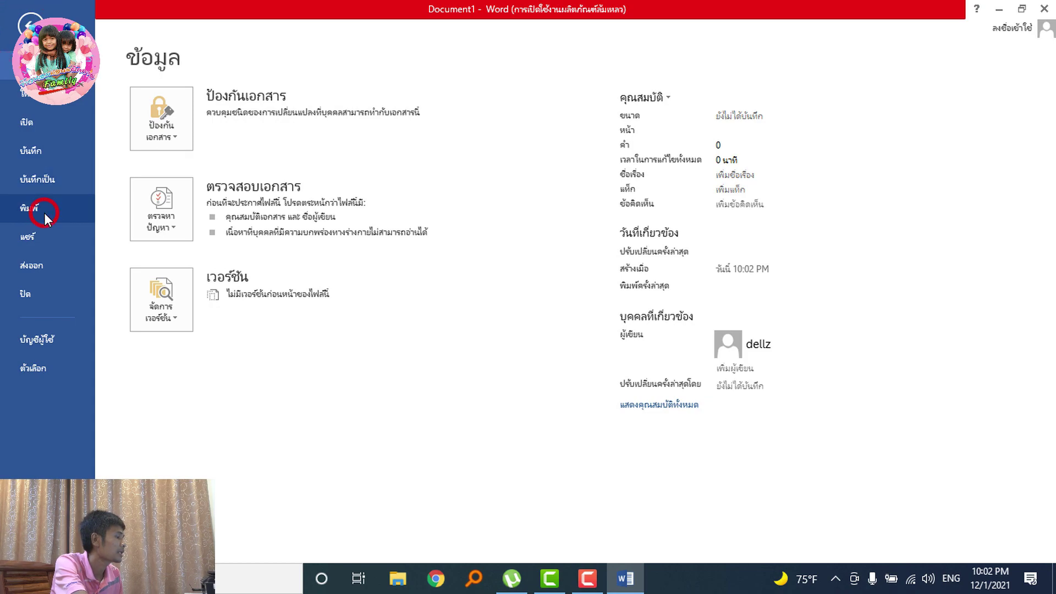
Step: Open the document's print settings and select Brother DCP-T520W Printer (Copy 1) as the printer
{"action": "left_click", "coordinate": [44, 213]}
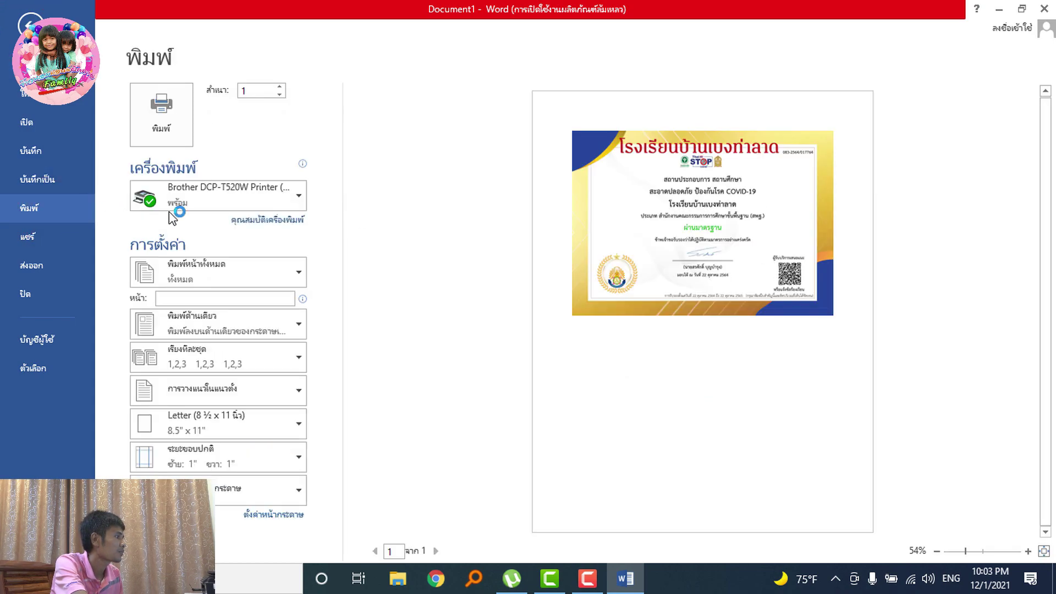
{"action": "left_click", "coordinate": [299, 196]}
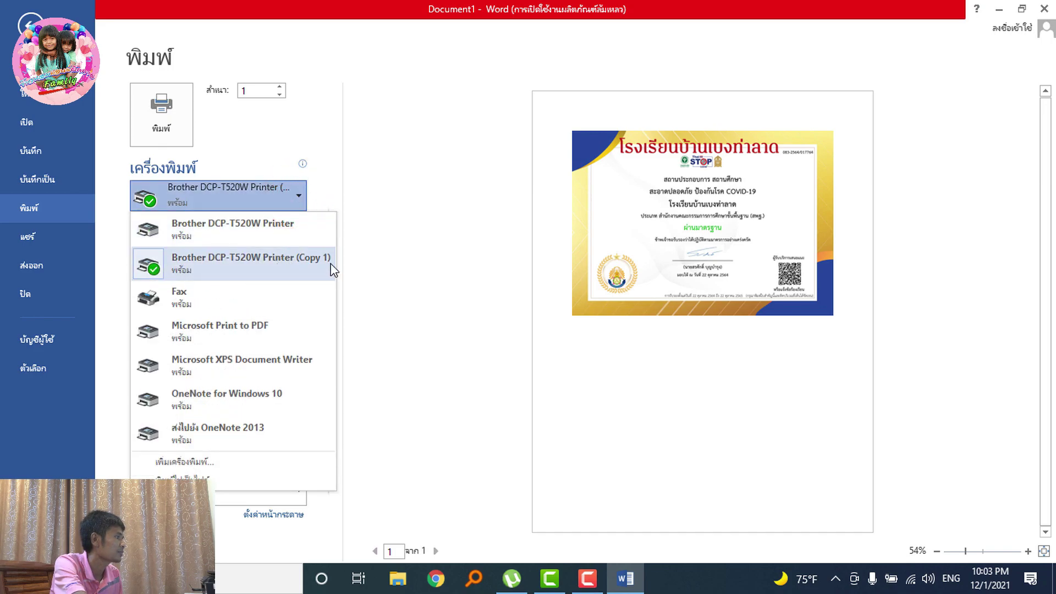
{"action": "left_click", "coordinate": [312, 264]}
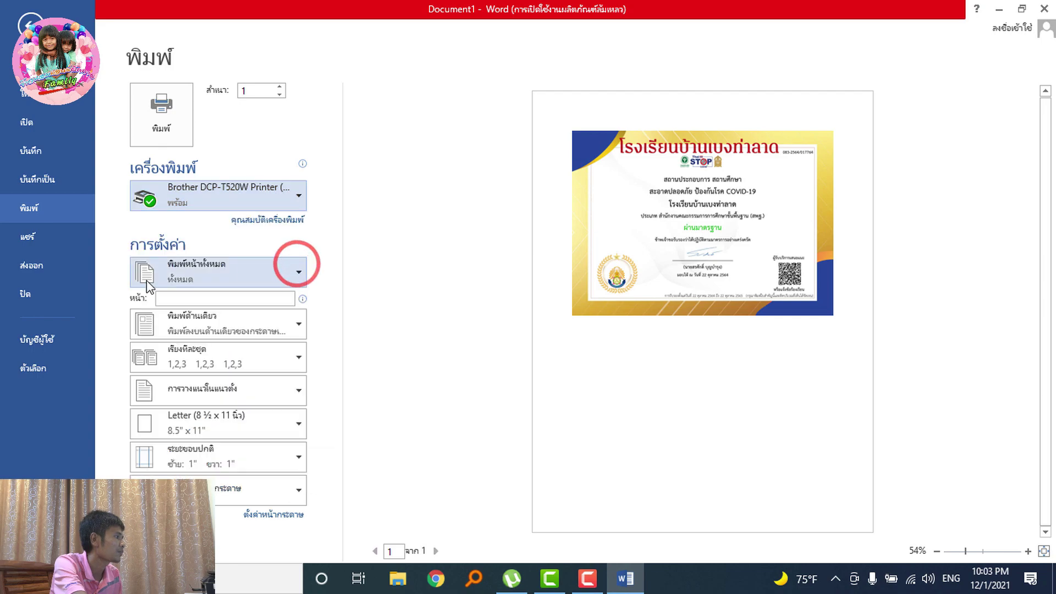
Step: Review the Brother DCP-T520W printer's basic properties, close them without changes and return to the document
{"action": "left_click", "coordinate": [277, 221]}
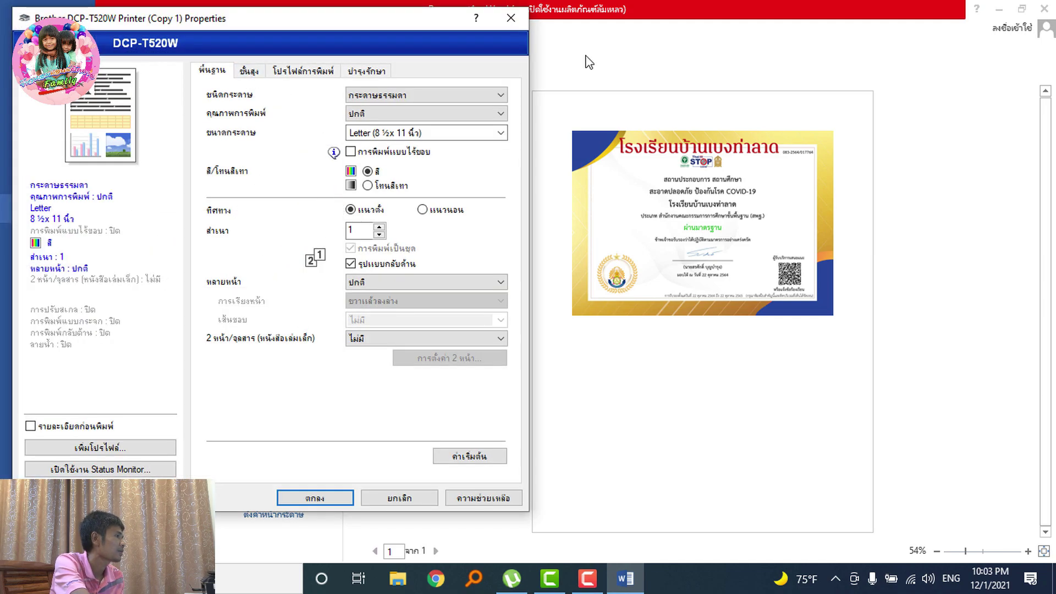
{"action": "left_click", "coordinate": [509, 18]}
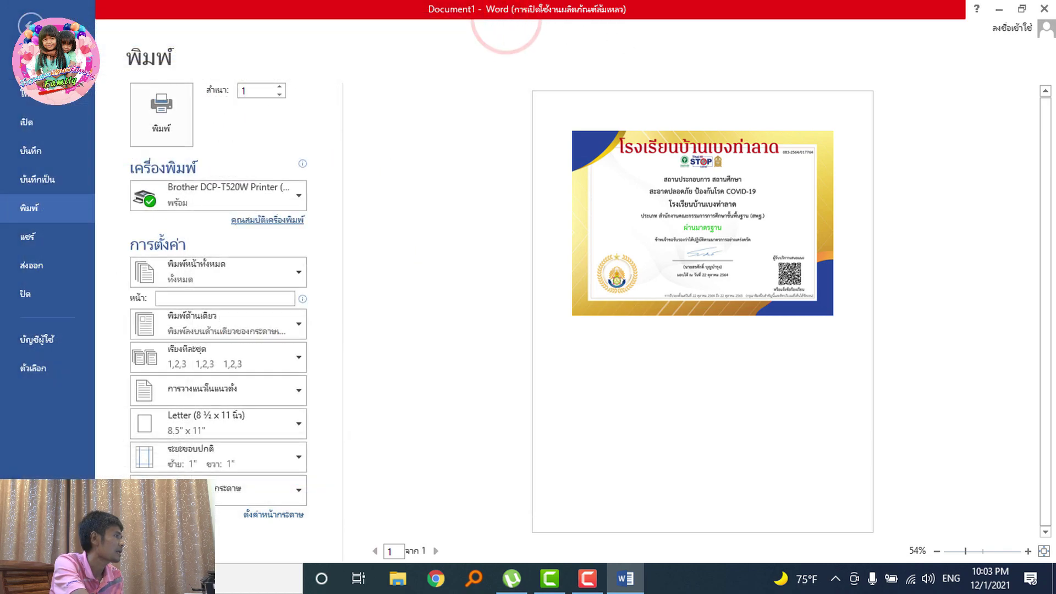
{"action": "left_click", "coordinate": [25, 25]}
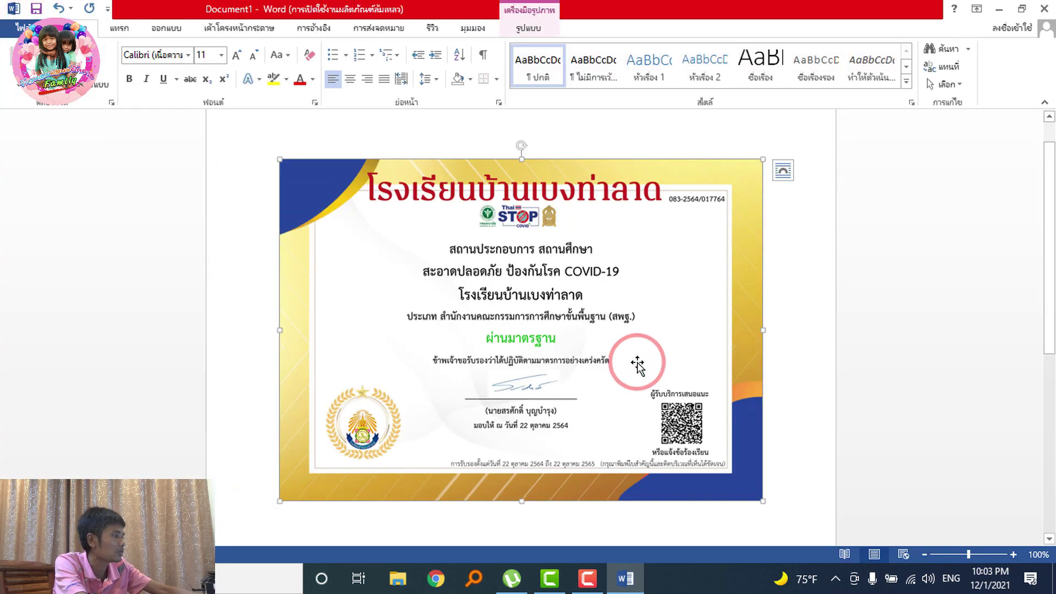
Step: Delete the certificate picture and insert the picture วารสารเบงใหม่ล่าสุด กีฬาฟุตบอล from local disk D: in its place
{"action": "left_click", "coordinate": [388, 273]}
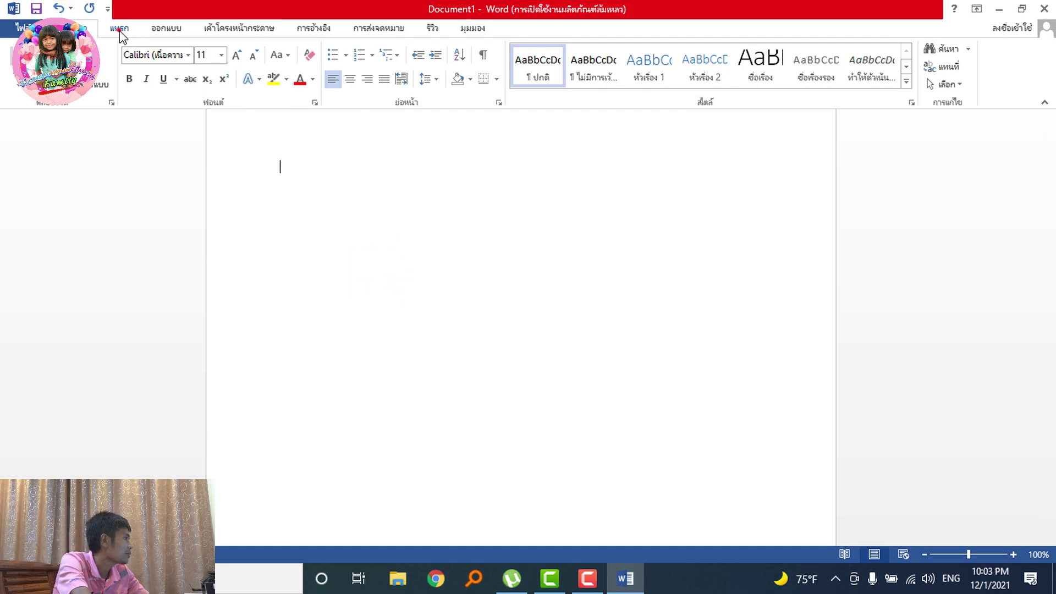
{"action": "left_click", "coordinate": [119, 28]}
{"action": "left_click", "coordinate": [121, 65]}
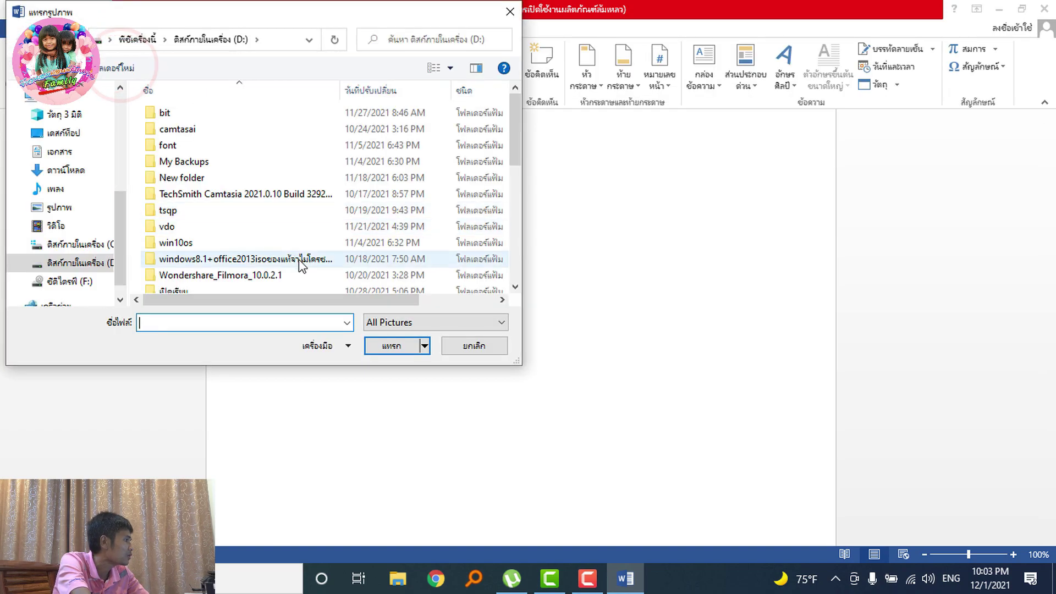
{"action": "scroll", "coordinate": [201, 201], "scroll_direction": "down", "scroll_amount": 5}
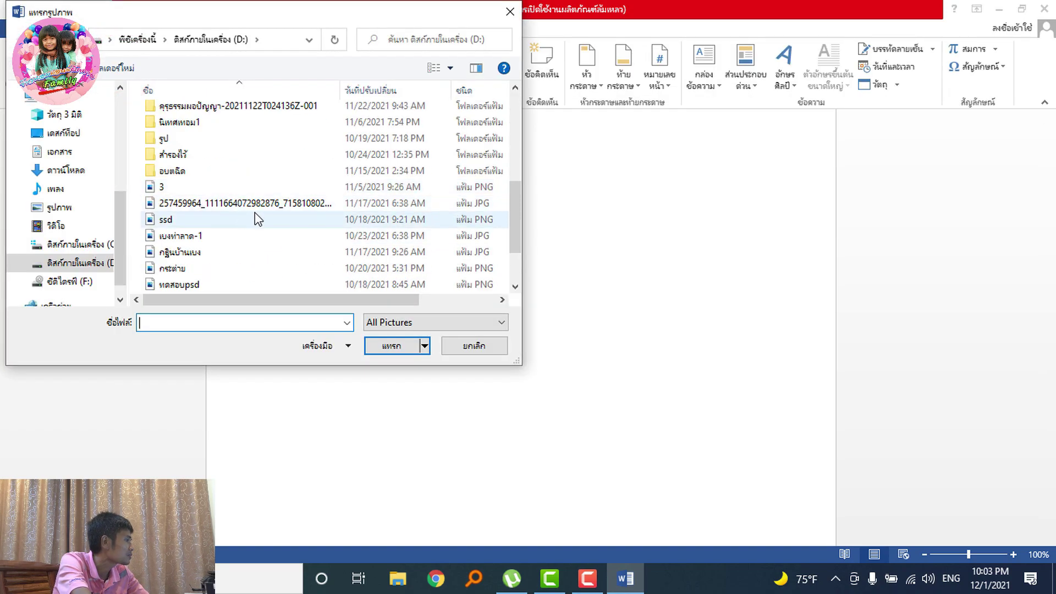
{"action": "scroll", "coordinate": [255, 213], "scroll_direction": "down", "scroll_amount": 2}
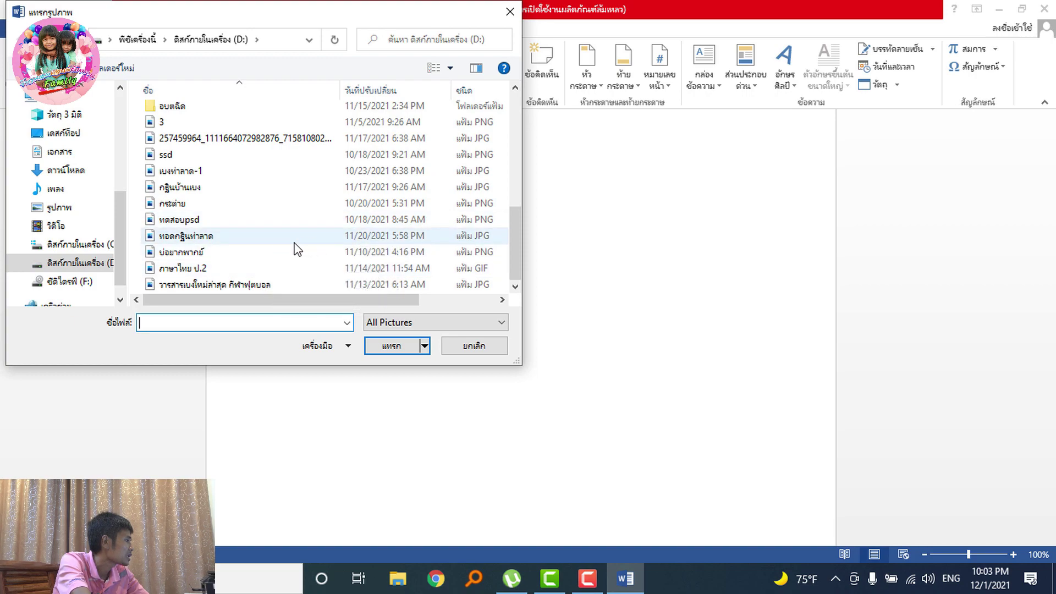
{"action": "left_click", "coordinate": [267, 284]}
{"action": "left_click", "coordinate": [385, 352]}
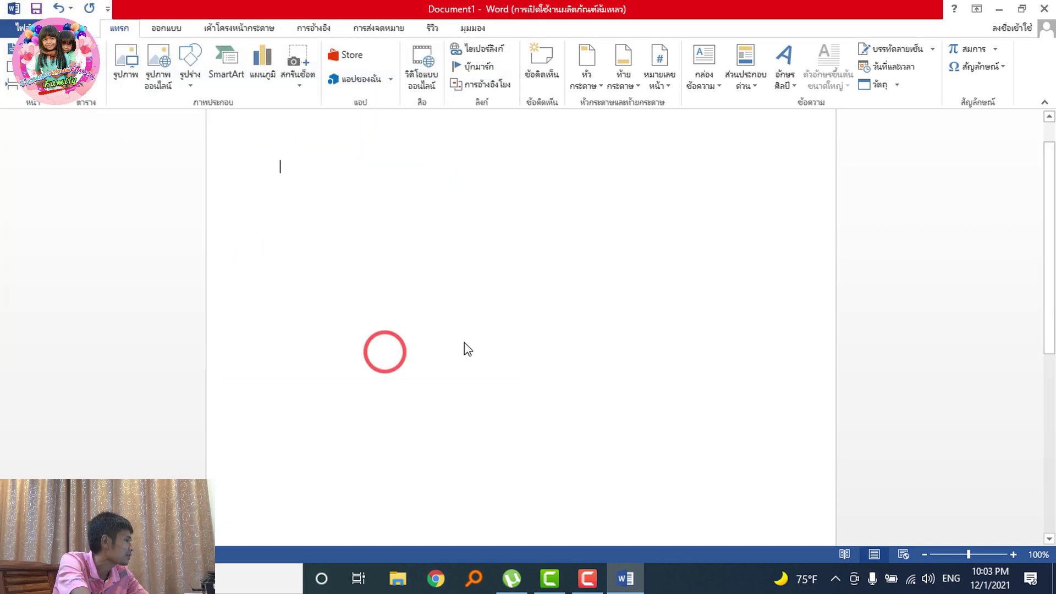
Step: Select the inserted football news picture and open its text wrapping options
{"action": "scroll", "coordinate": [744, 363], "scroll_direction": "down", "scroll_amount": 8}
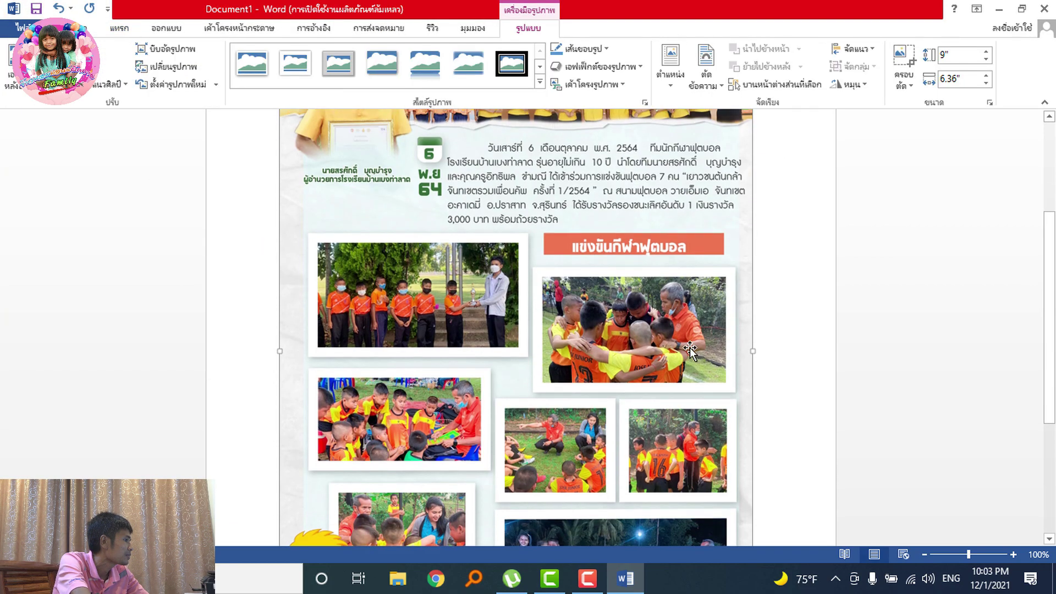
{"action": "scroll", "coordinate": [743, 363], "scroll_direction": "up", "scroll_amount": 6}
{"action": "scroll", "coordinate": [744, 363], "scroll_direction": "up", "scroll_amount": 3}
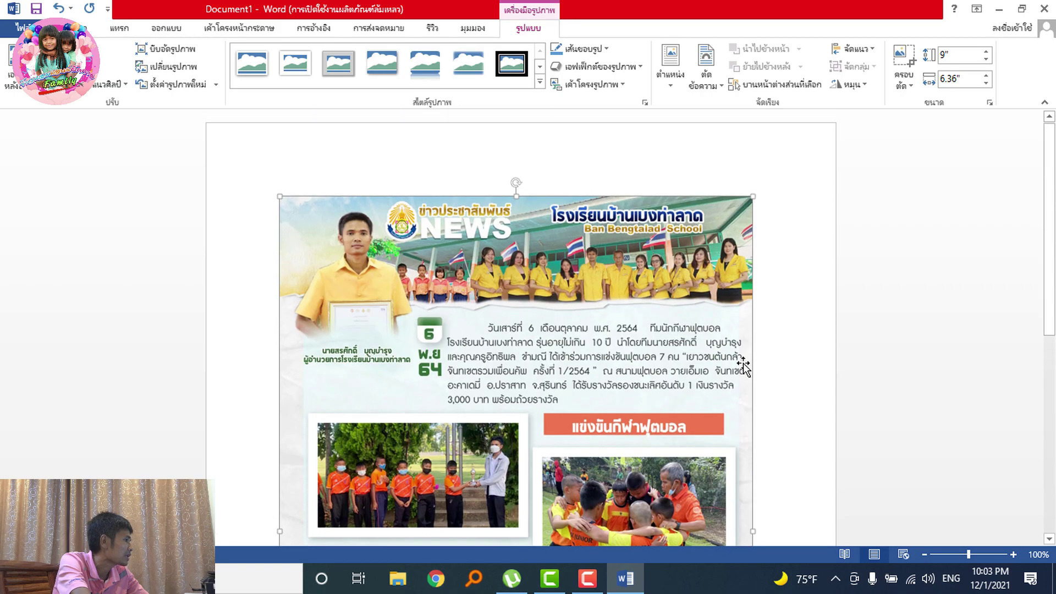
{"action": "left_click", "coordinate": [529, 312]}
{"action": "left_click", "coordinate": [706, 70]}
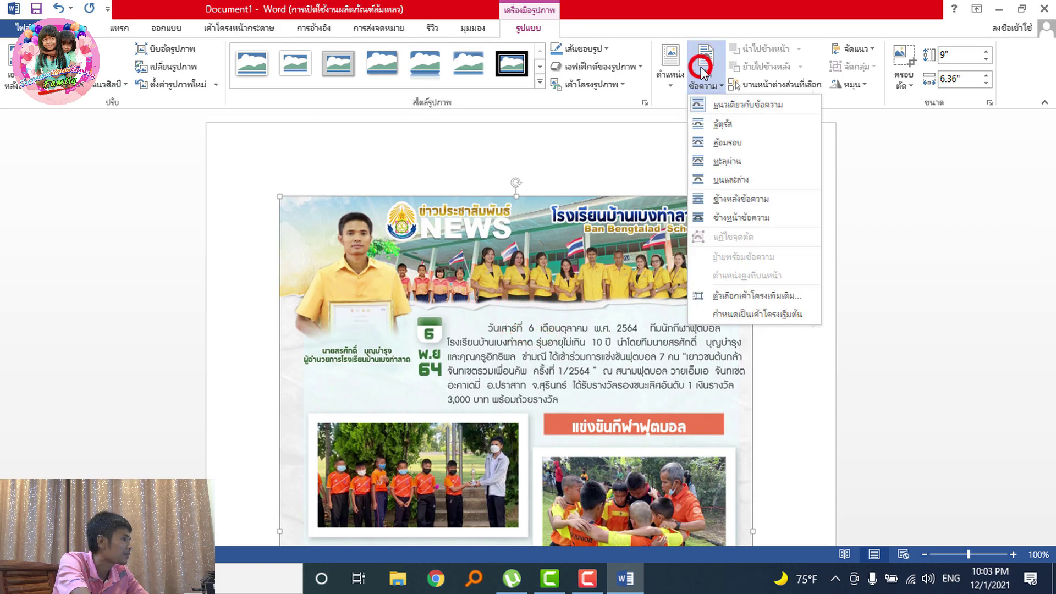